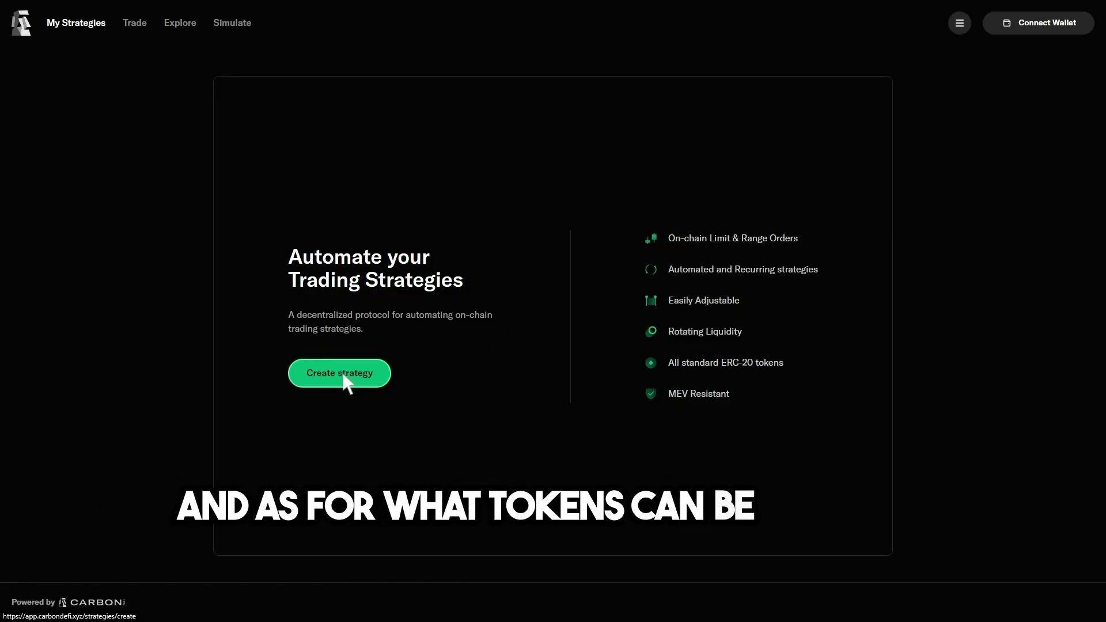
Step: Start a new strategy with ETH as the base token and search 'usdc' for the quote token
left_click(344, 381)
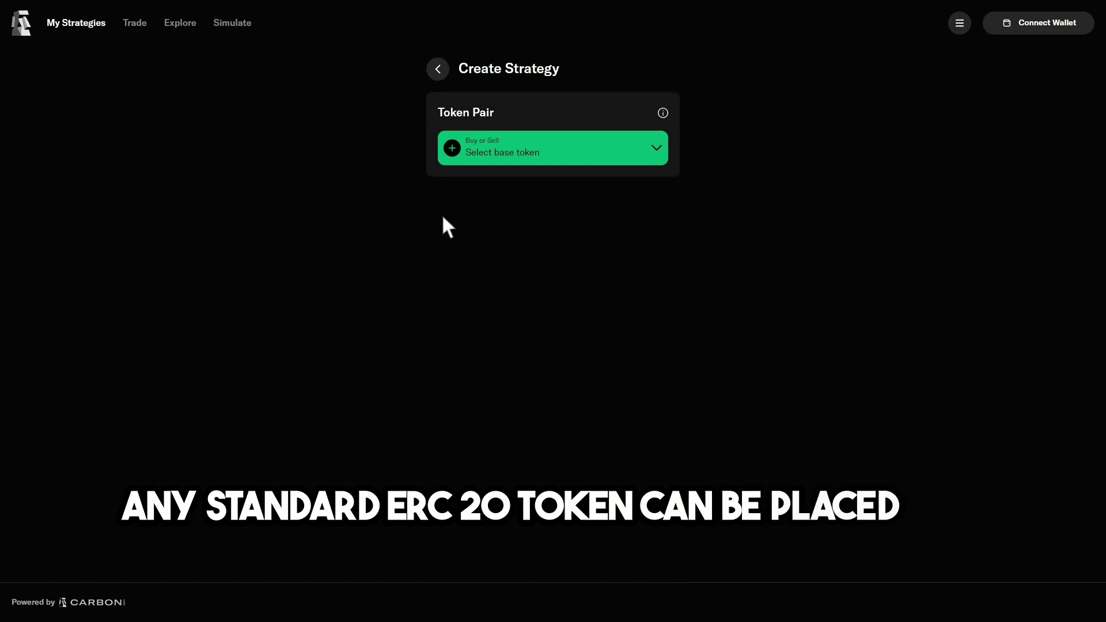
left_click(505, 141)
type("et")
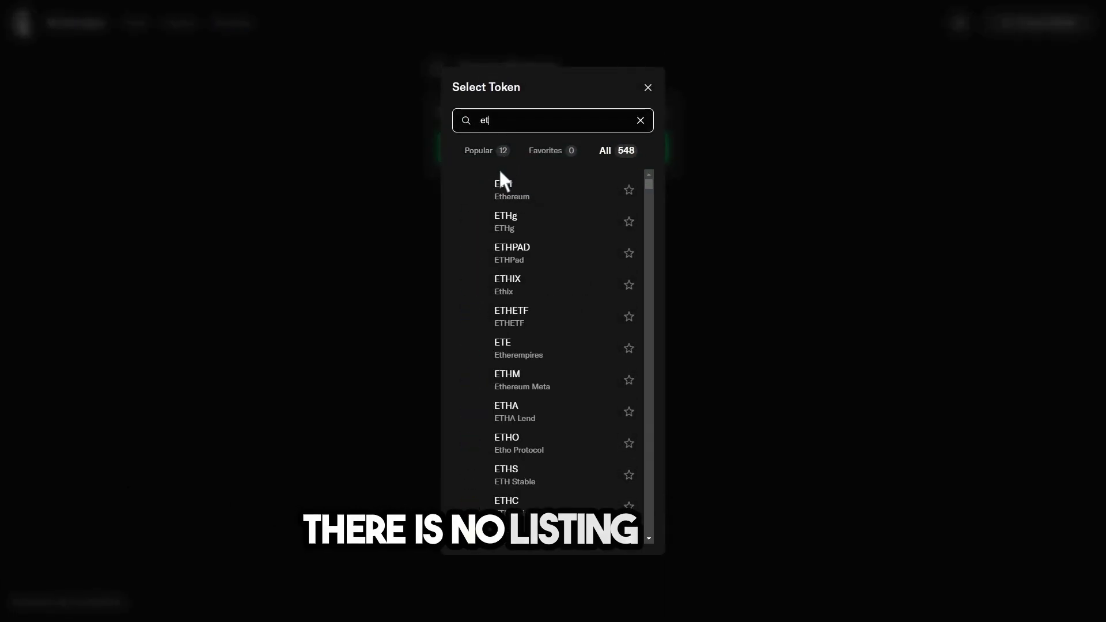
type("h")
left_click(494, 185)
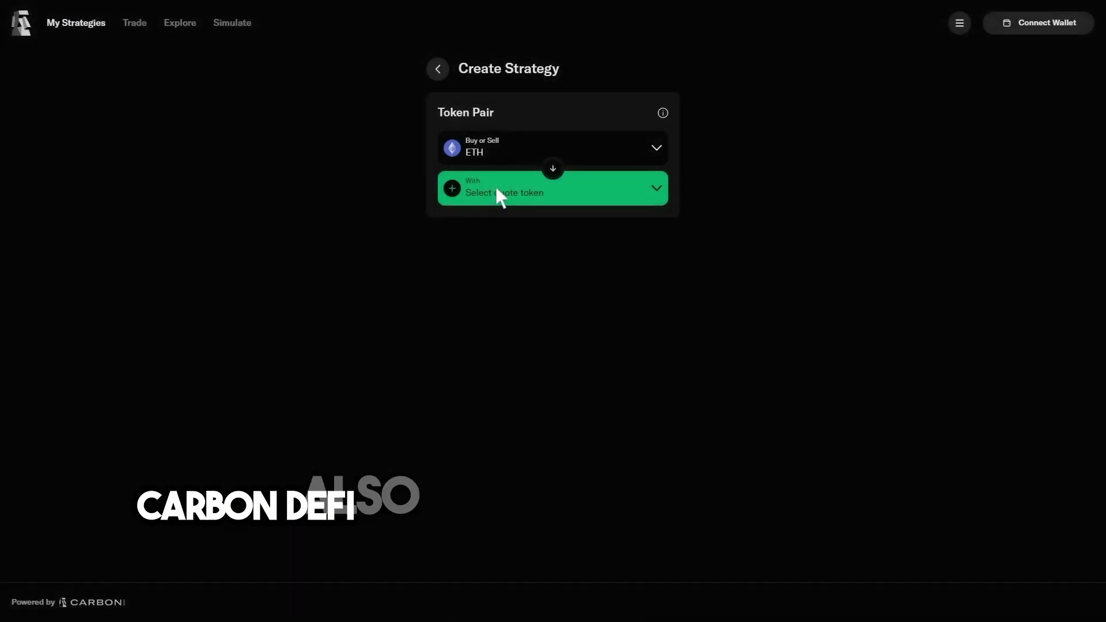
left_click(497, 189)
type("u")
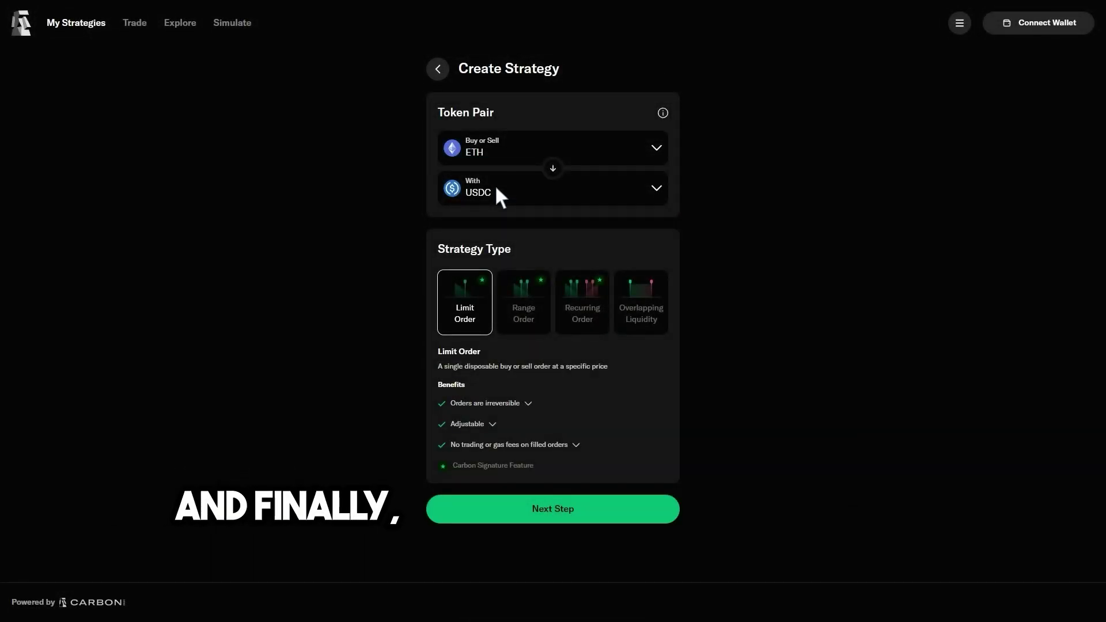
Step: Preview the Range Order and Recurring Order types, then settle back on Limit Order
left_click(519, 306)
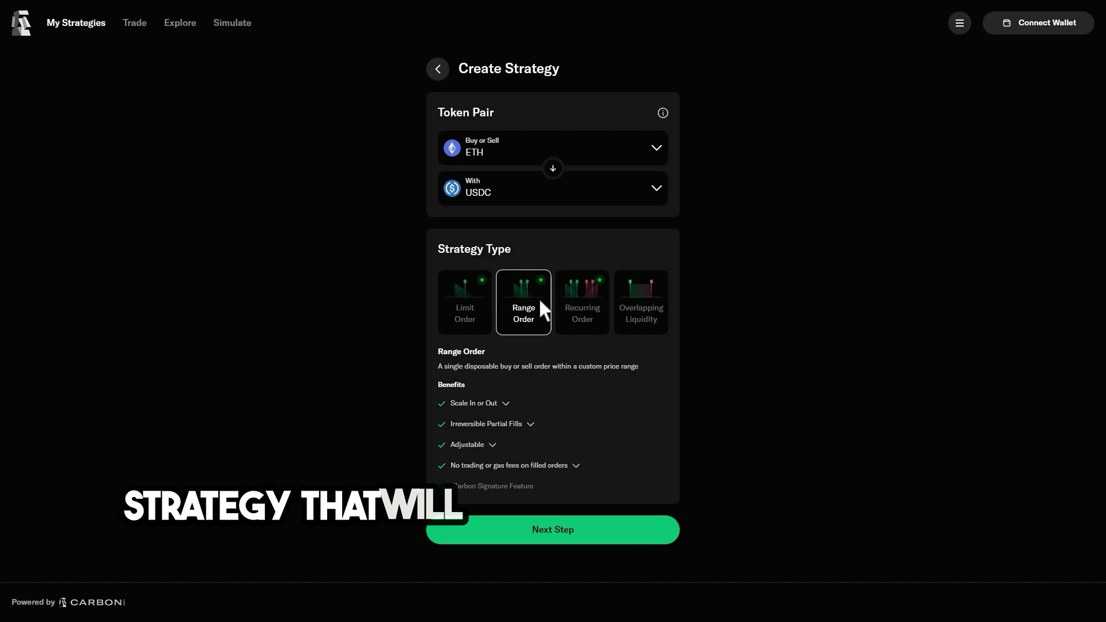
left_click(582, 301)
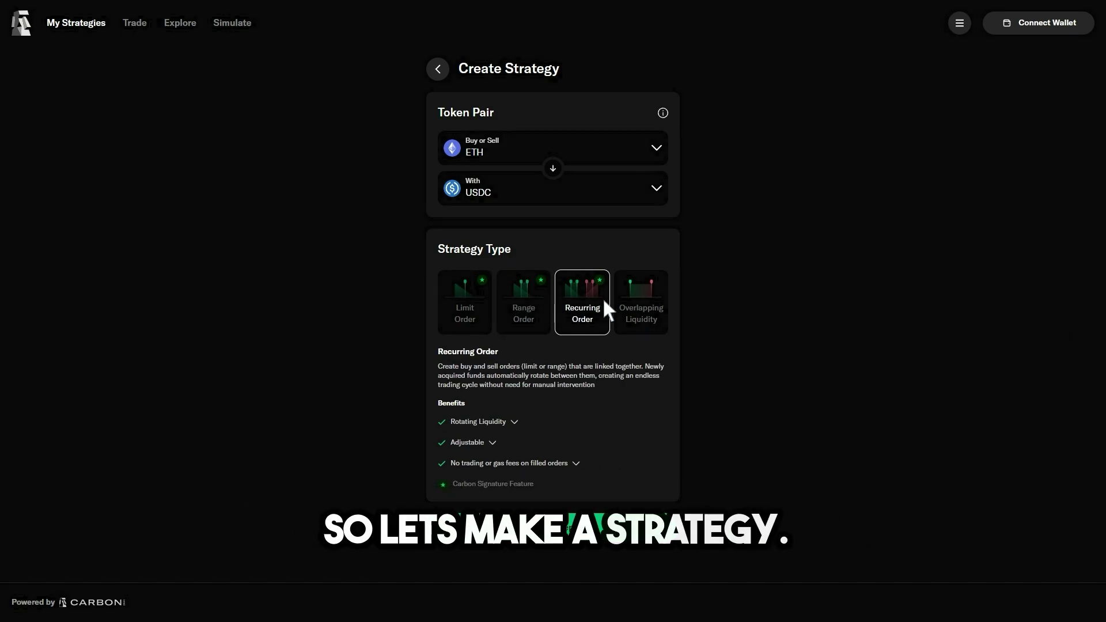
left_click(484, 302)
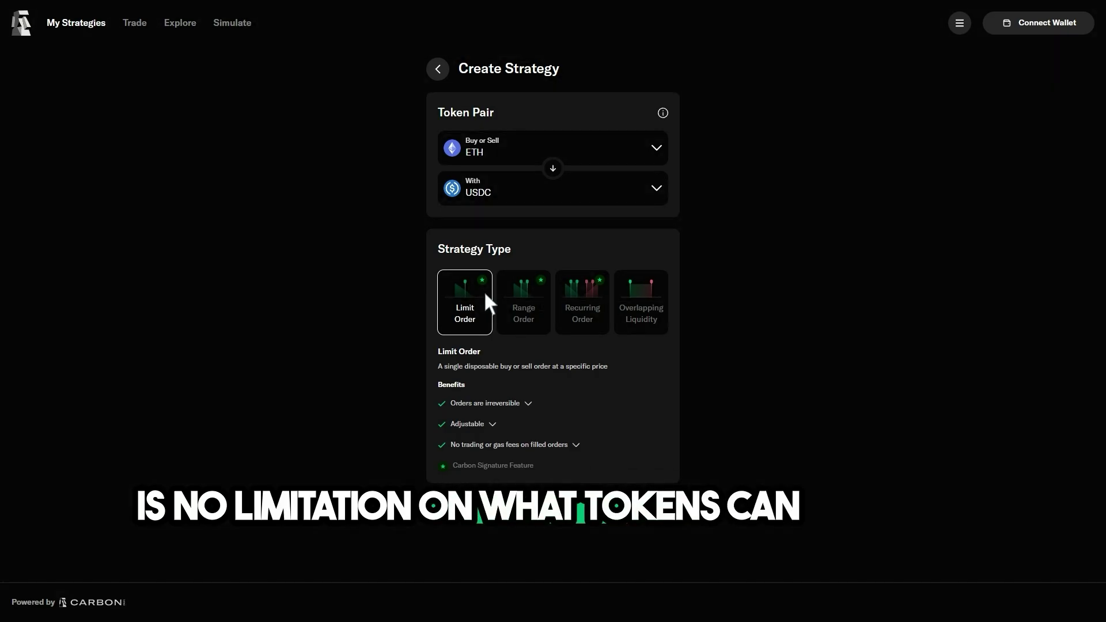
left_click(511, 144)
type("link")
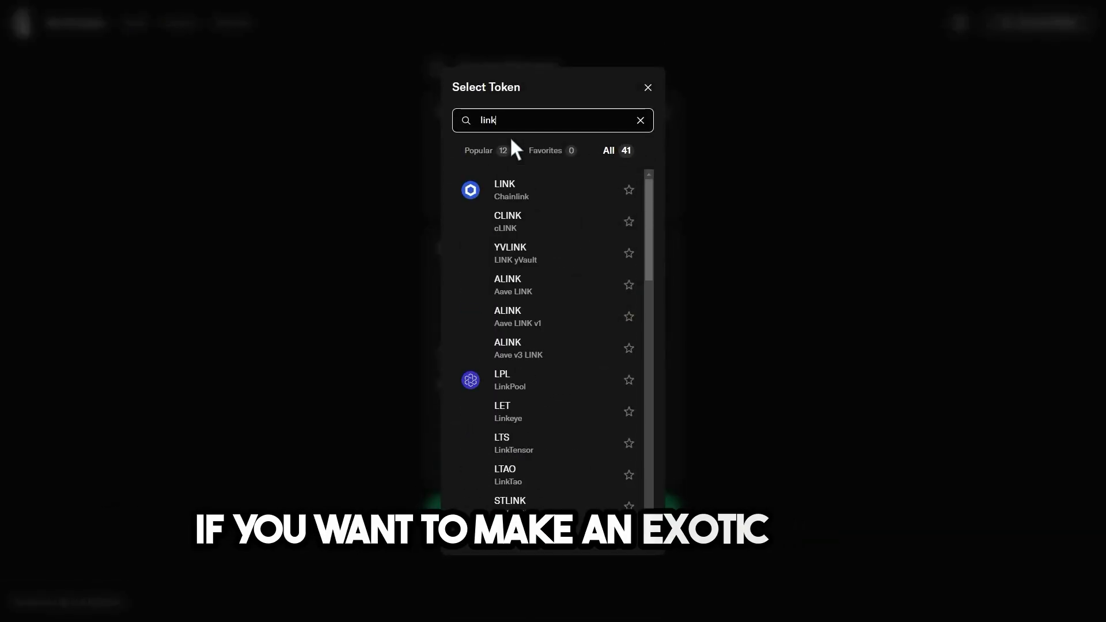
key("Return")
left_click(510, 184)
type("yfi")
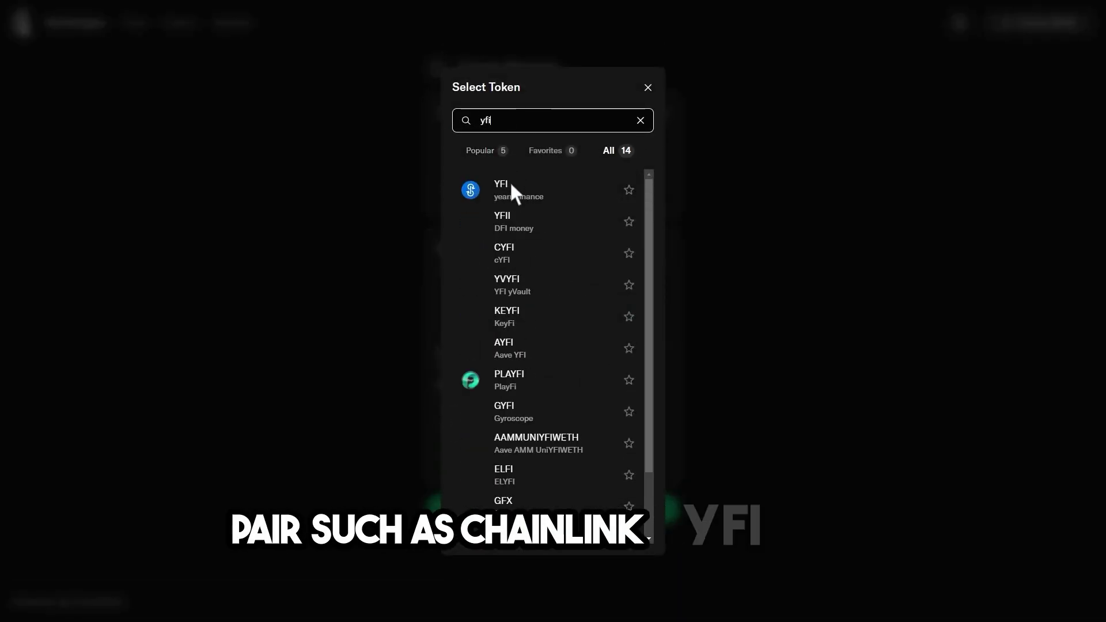
left_click(511, 185)
left_click(511, 500)
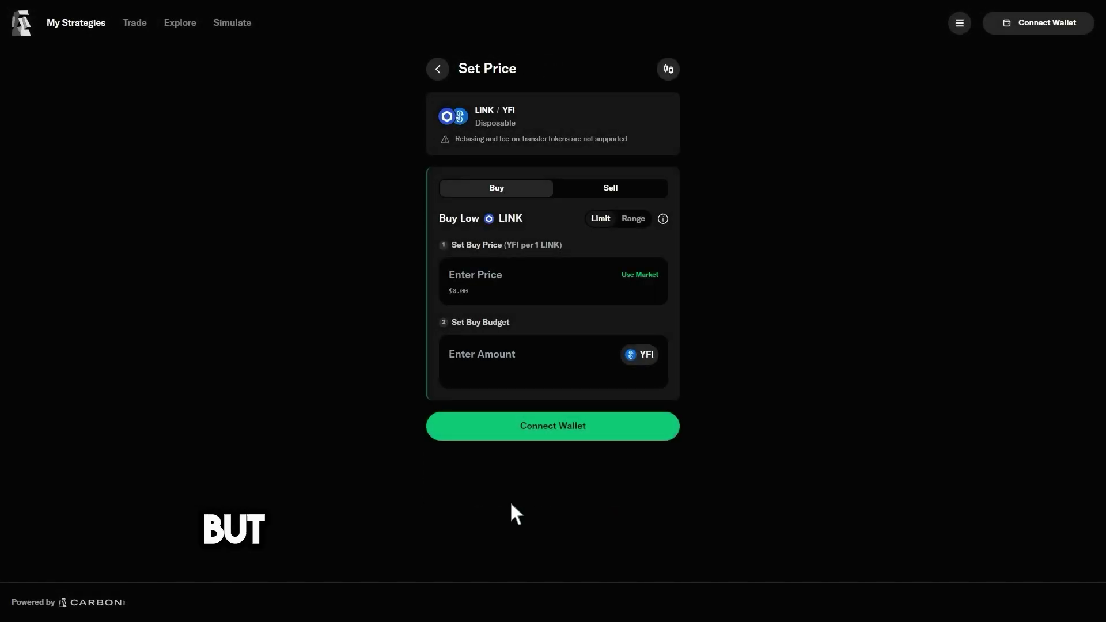
left_click(669, 69)
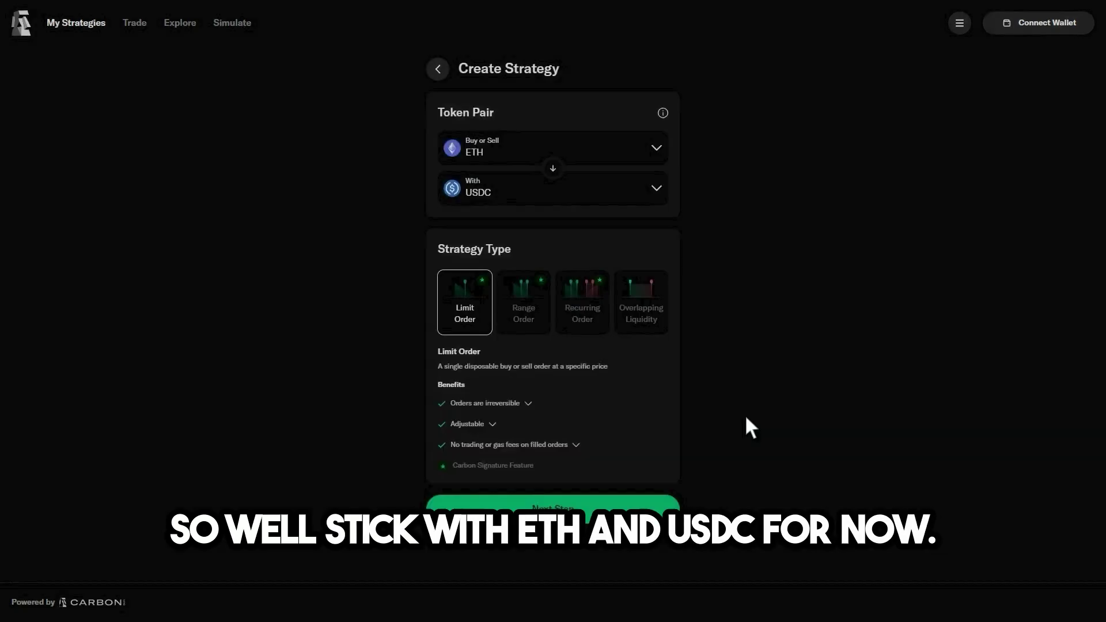
left_click(614, 525)
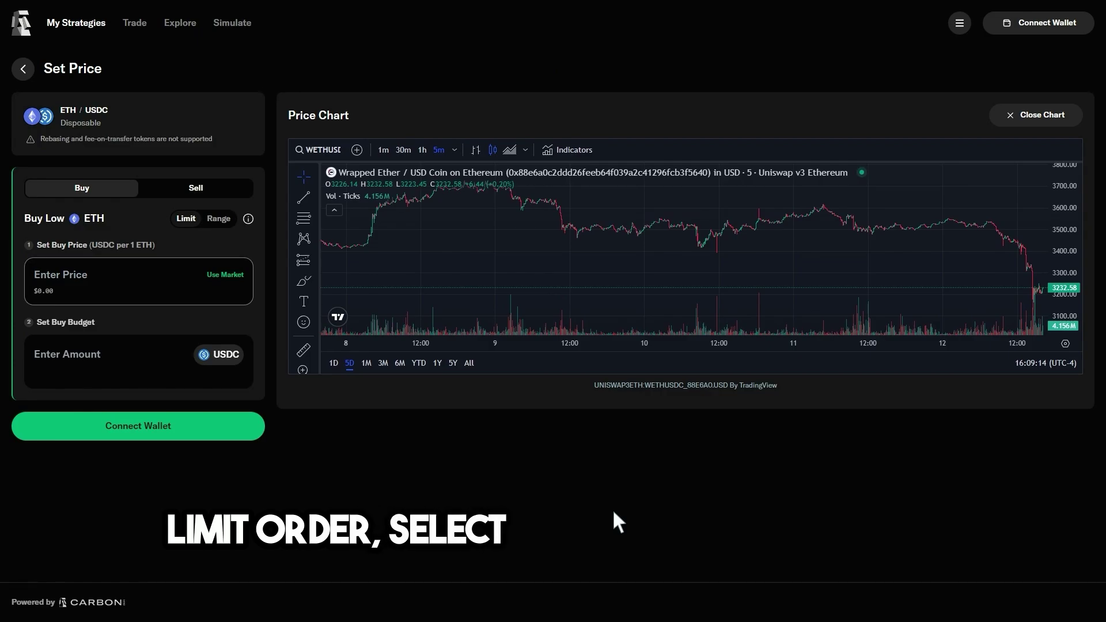
type("3000")
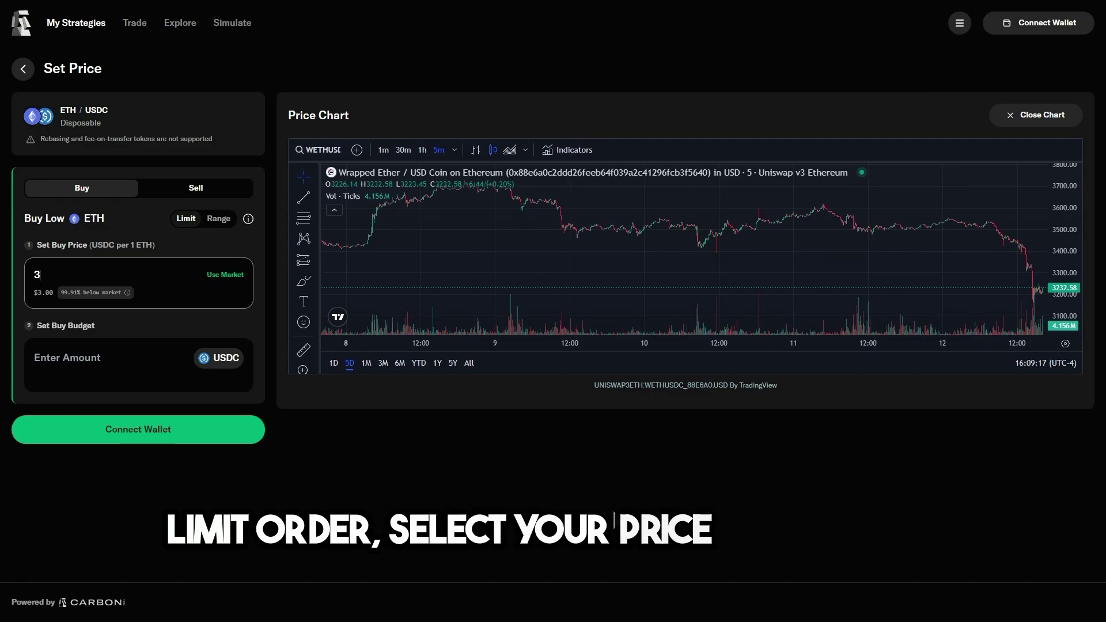
key("Tab")
type("9000")
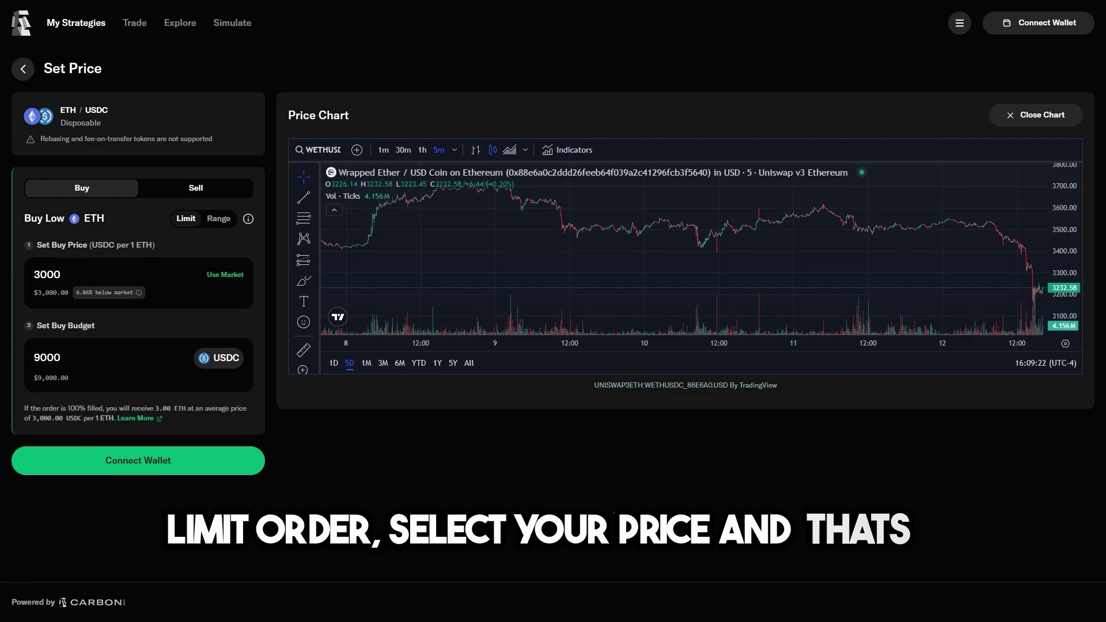
left_click(216, 456)
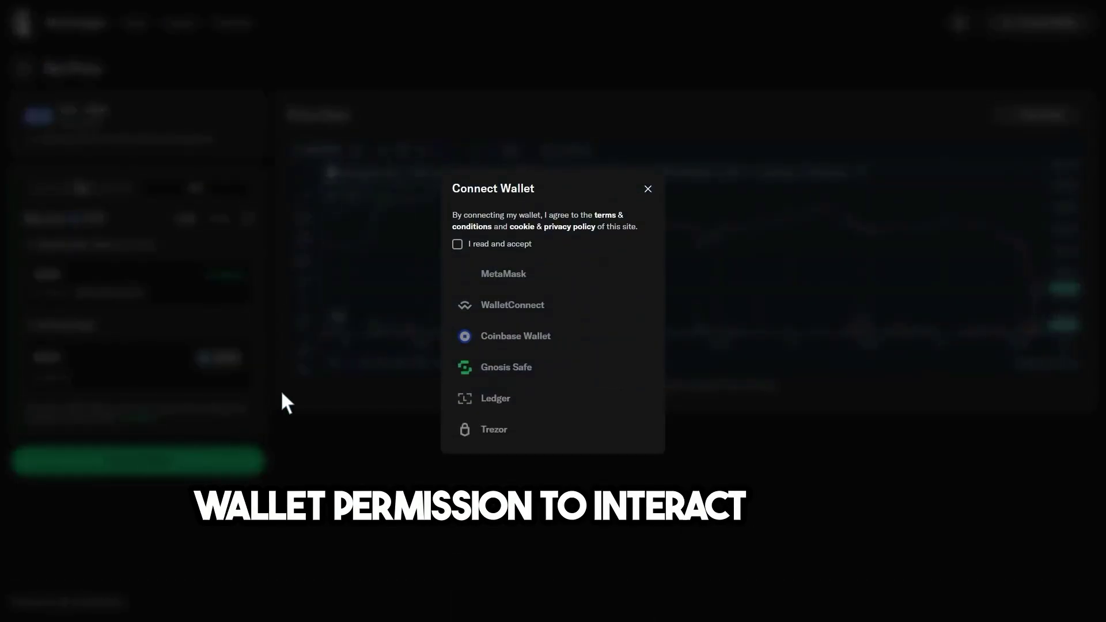
left_click(458, 243)
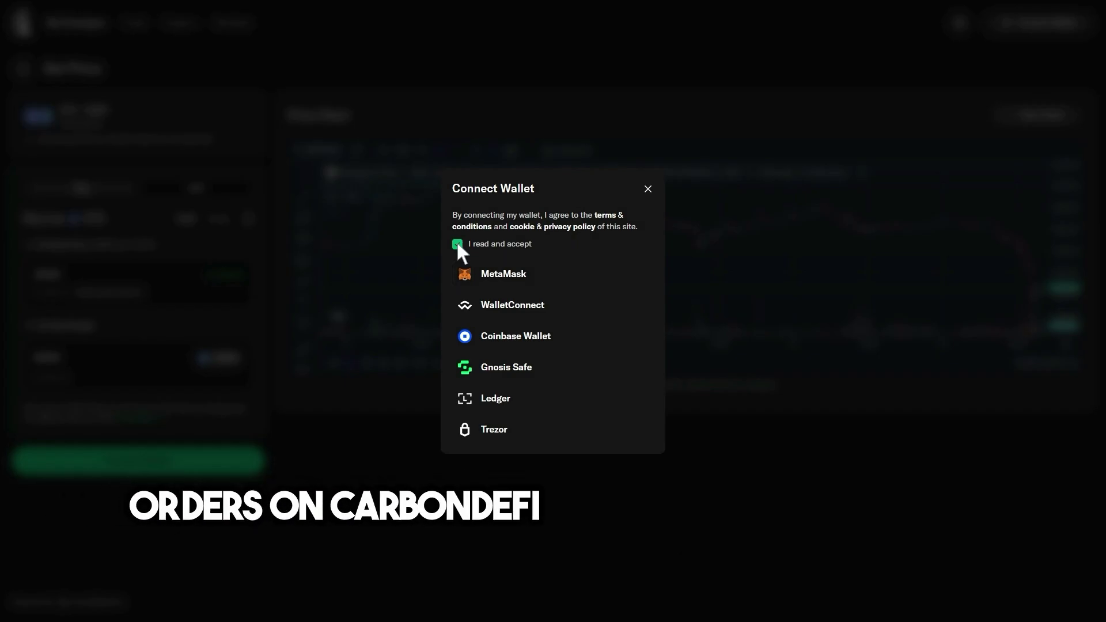
key("Escape")
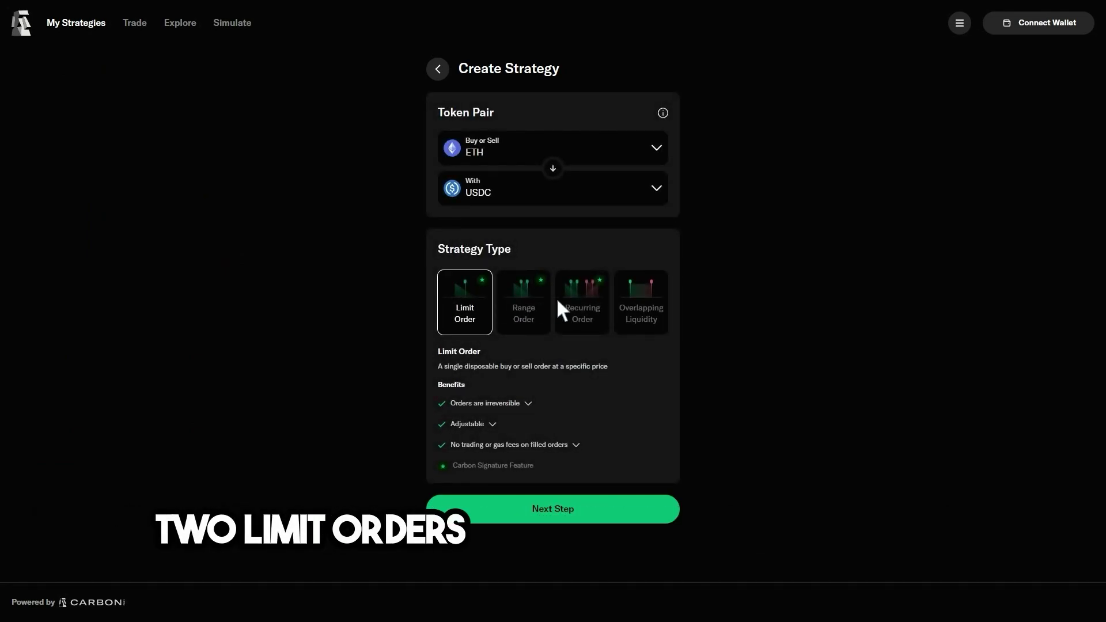
Step: Choose Recurring Order and enter the 3000 buy and 3800 sell prices
left_click(603, 300)
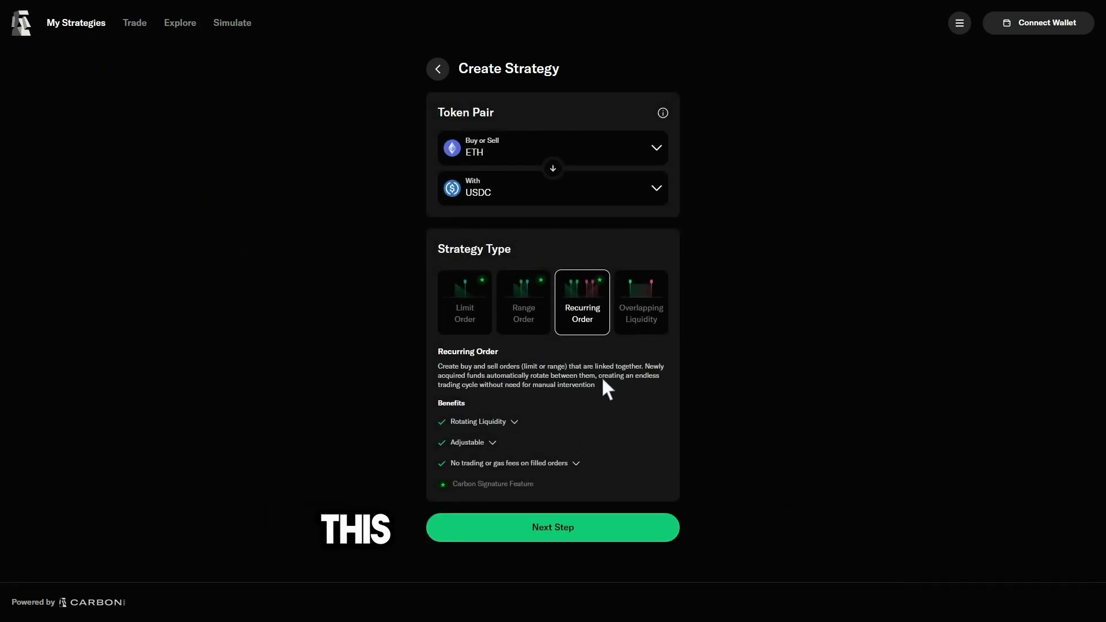
left_click(602, 515)
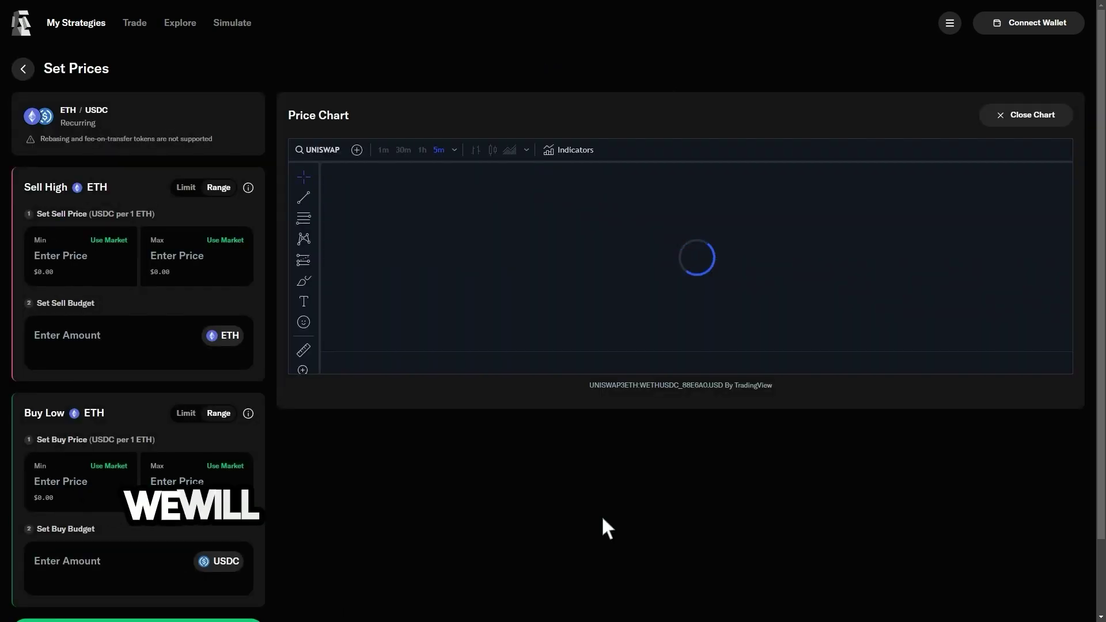
type("3000")
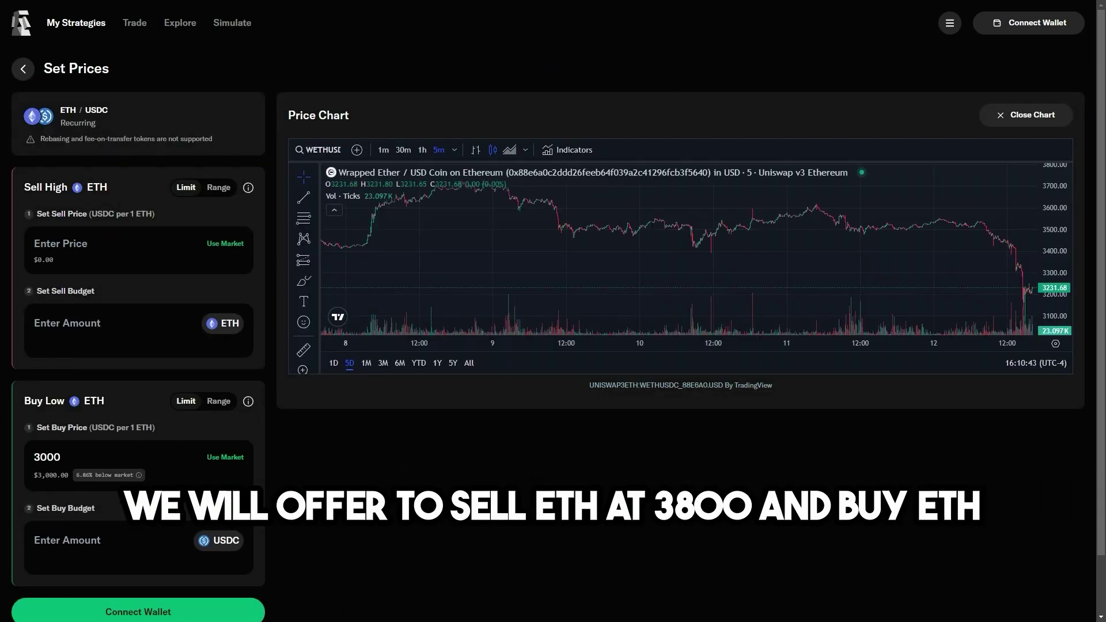
type("3800")
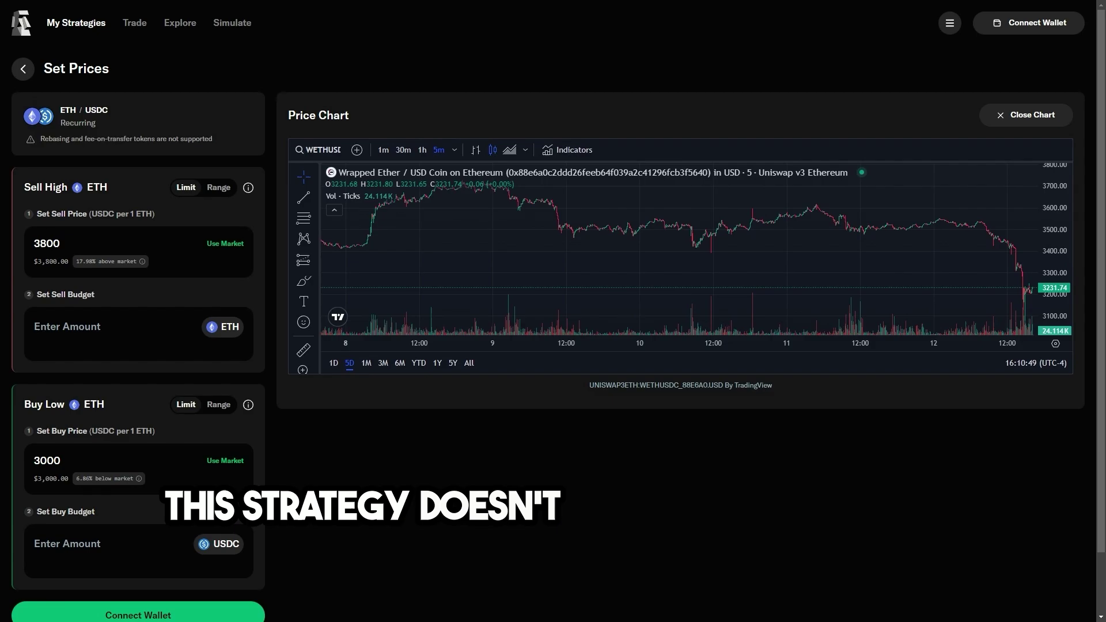
Step: Give the recurring strategy a 9000 USDC buy budget and a 2 ETH sell budget
left_click(103, 547)
type("90")
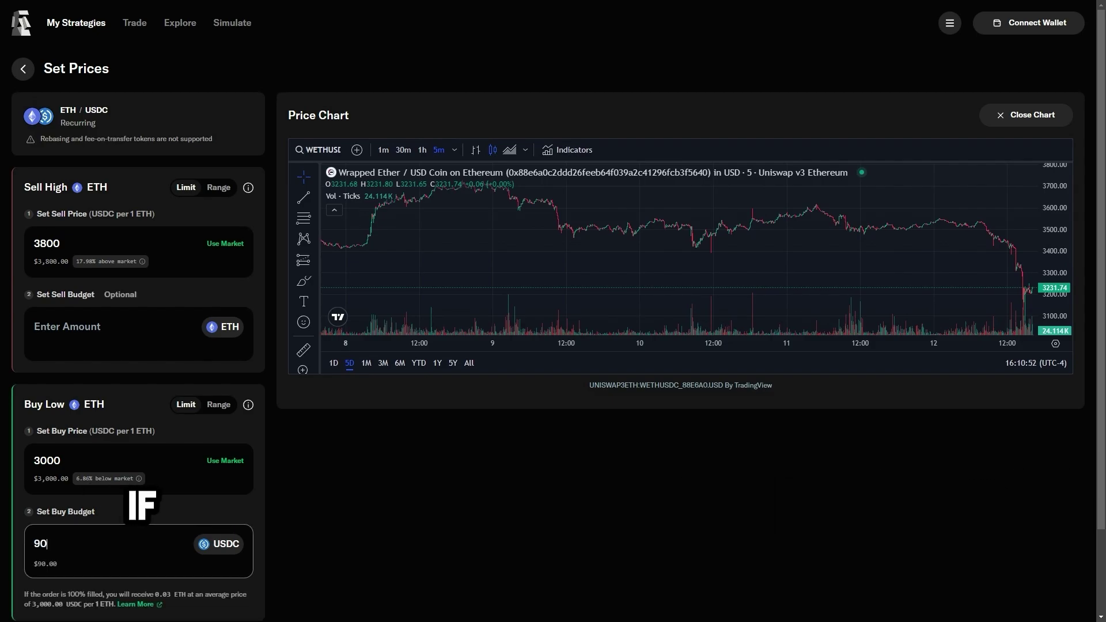
type("00")
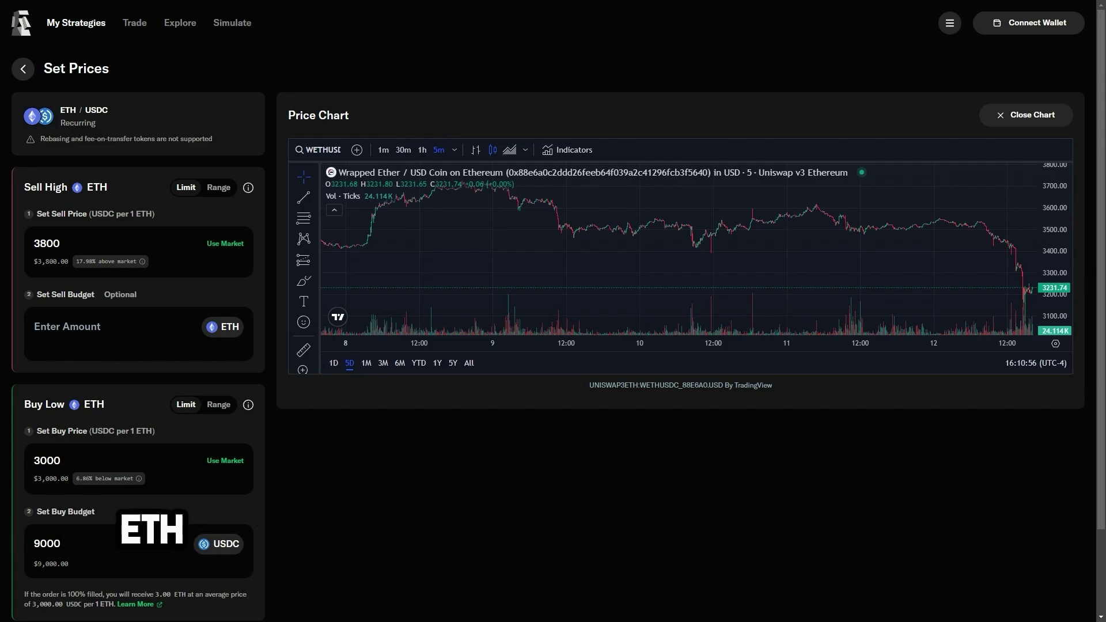
left_click(35, 326)
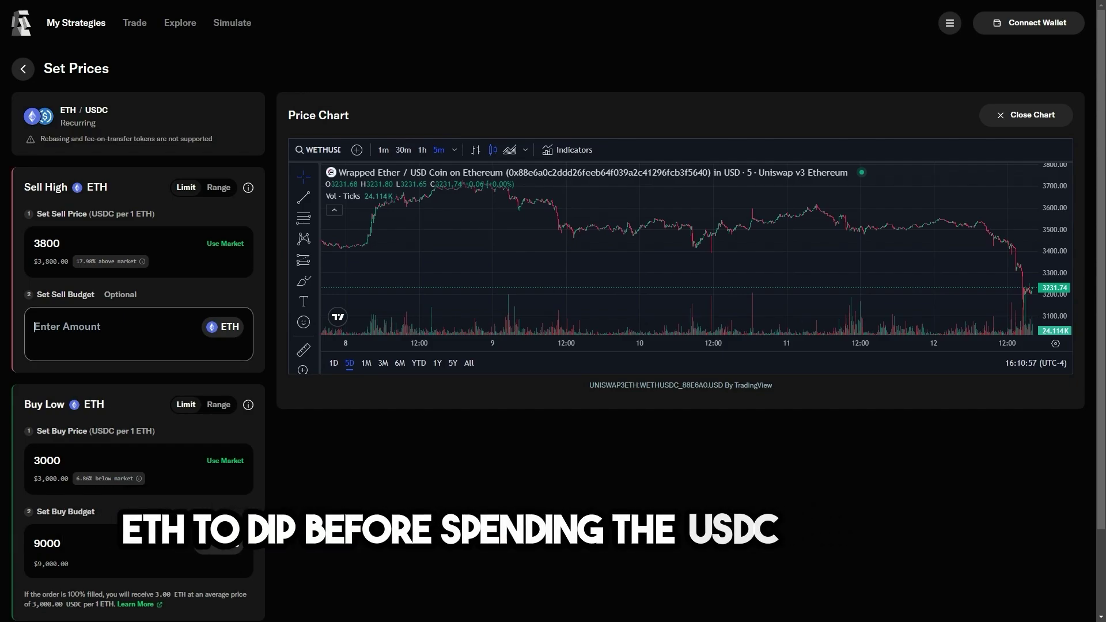
type("2")
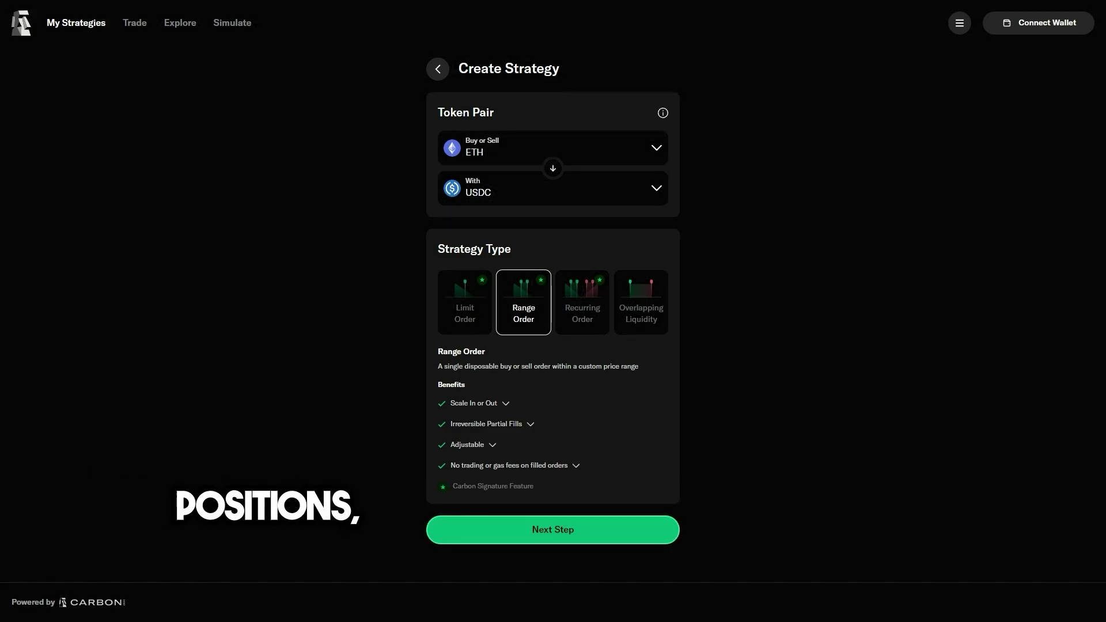
Step: Set the range order's buy side to 3000–3200 with a 9000 USDC budget
left_click(553, 529)
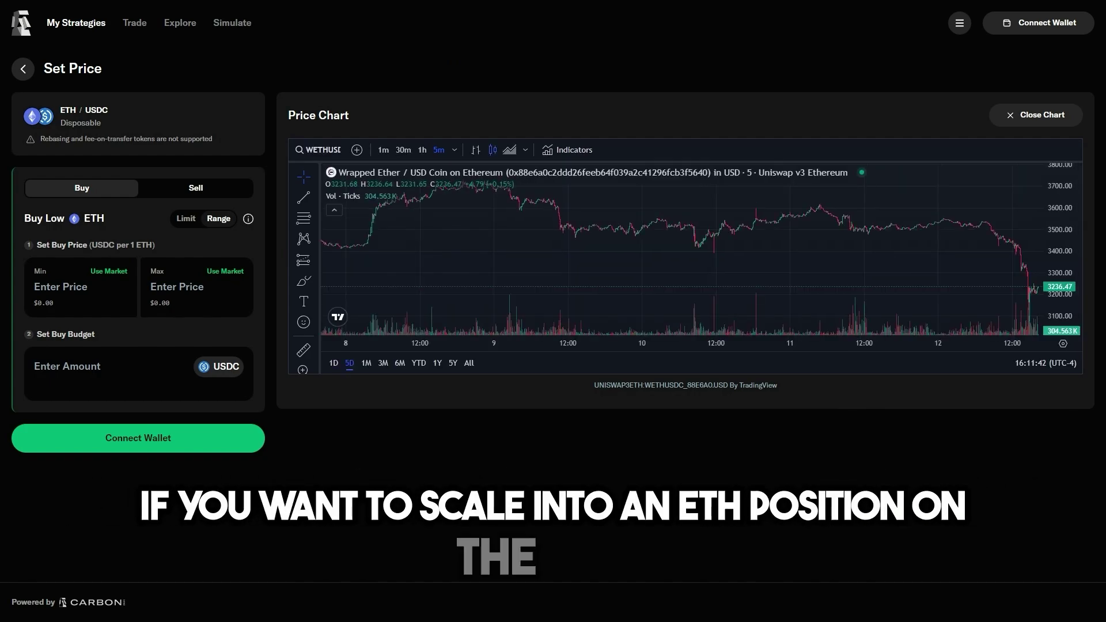
left_click(81, 286)
type("3000")
key("Tab")
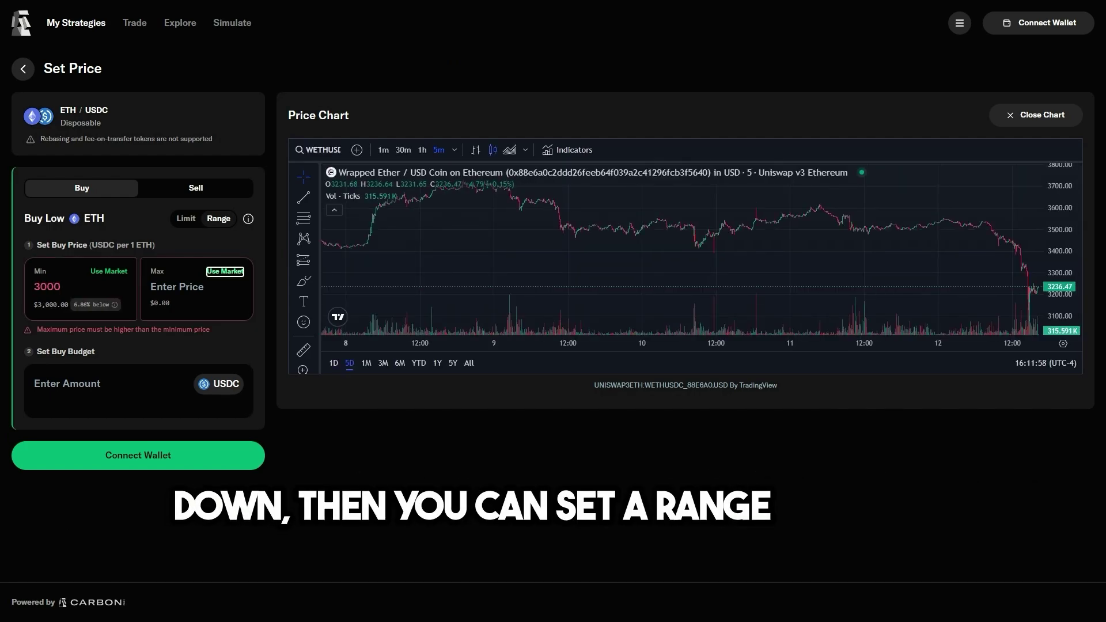
type("3200")
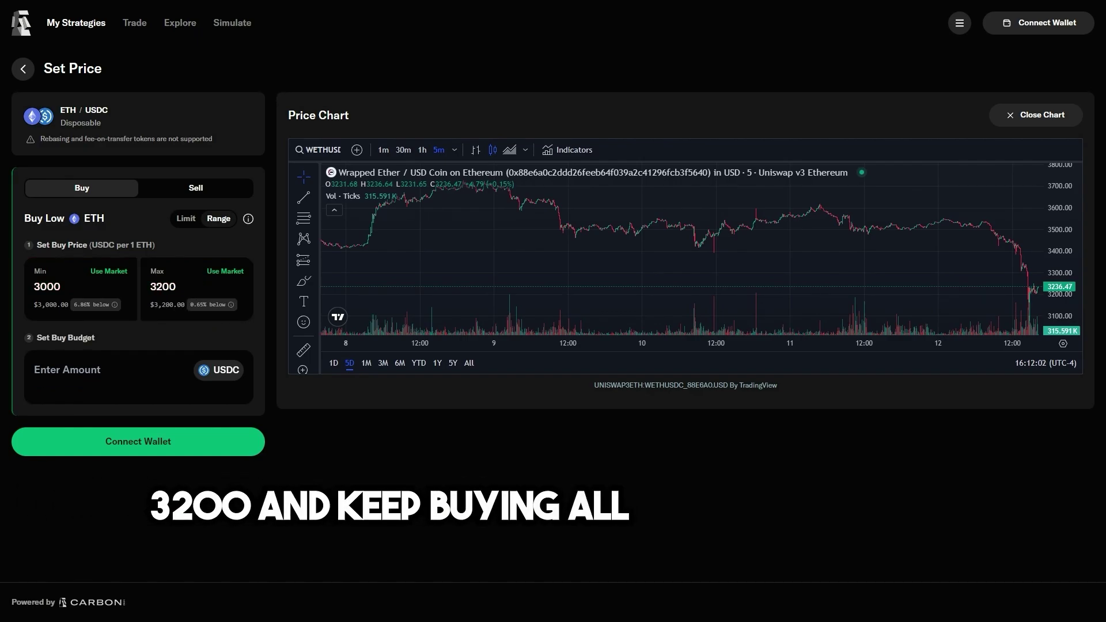
left_click(138, 370)
type("9000")
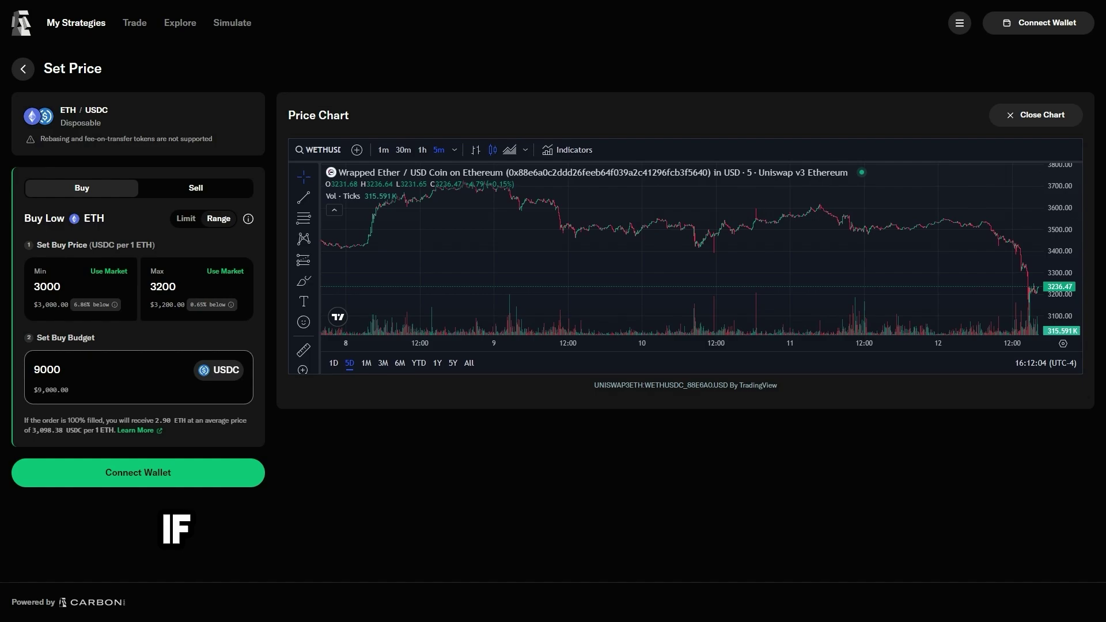
key("Tab")
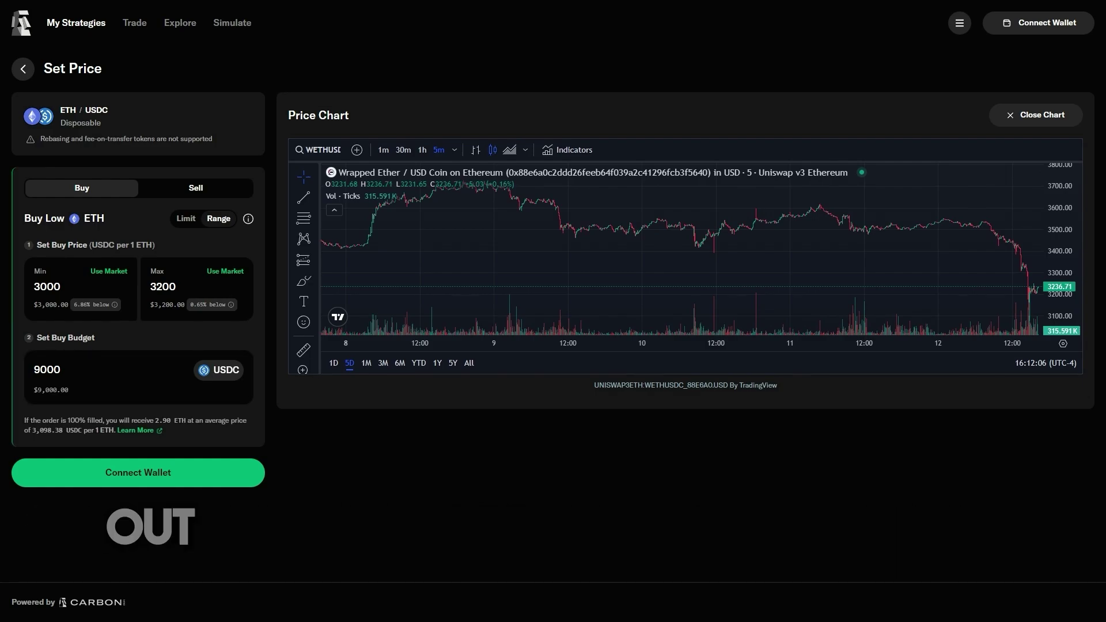
Step: Set the sell side to 3600–3800 with a 2 ETH budget
key("Return")
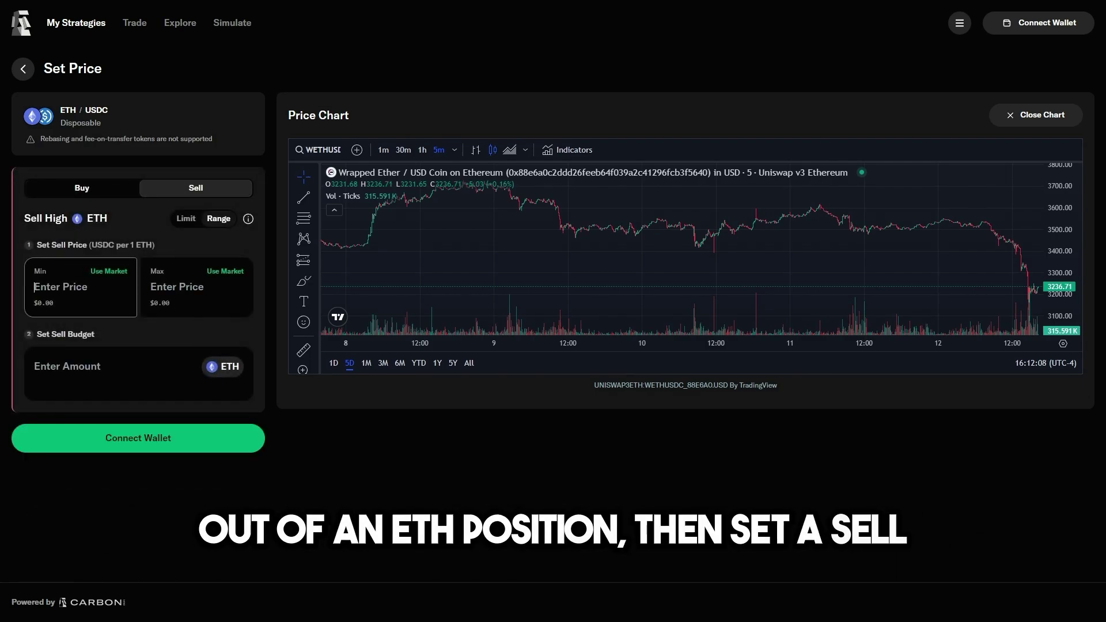
type("3600")
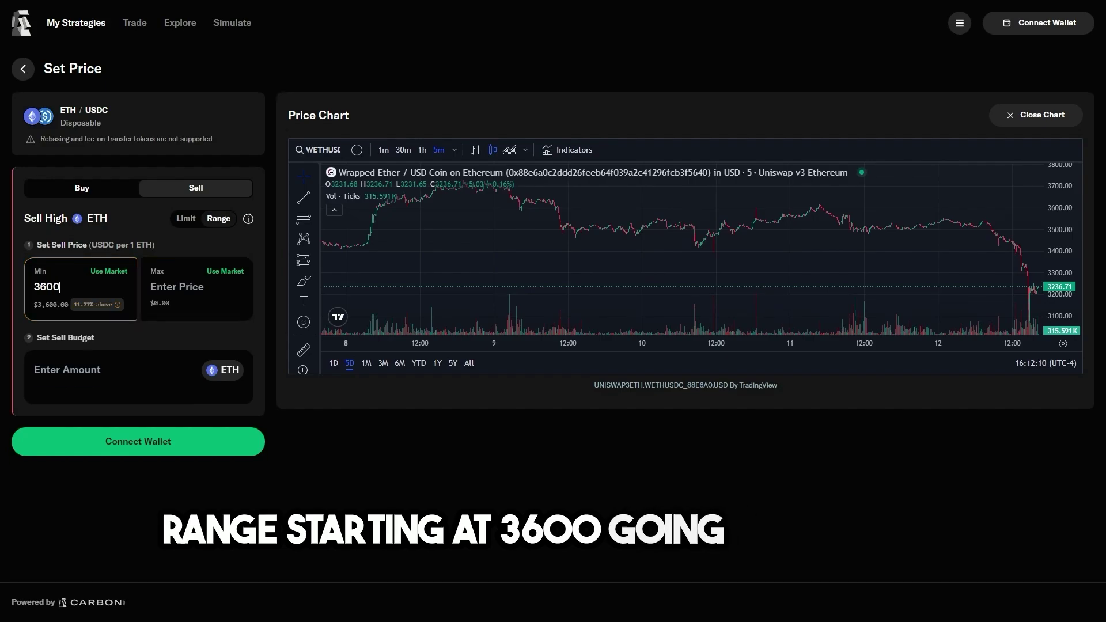
key("Tab")
type("3800")
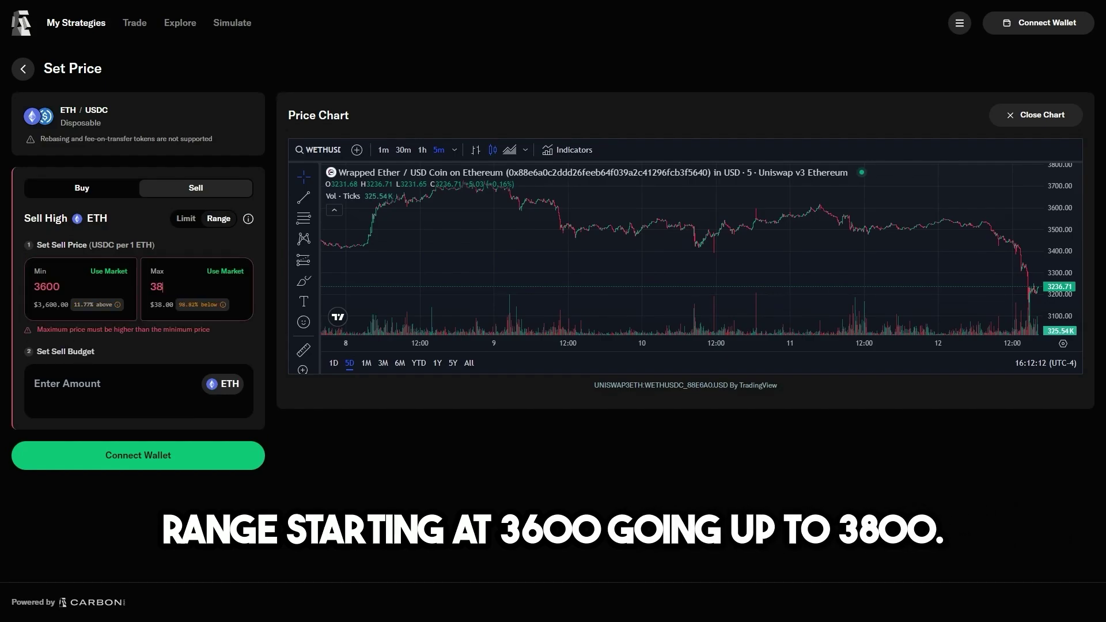
left_click(86, 370)
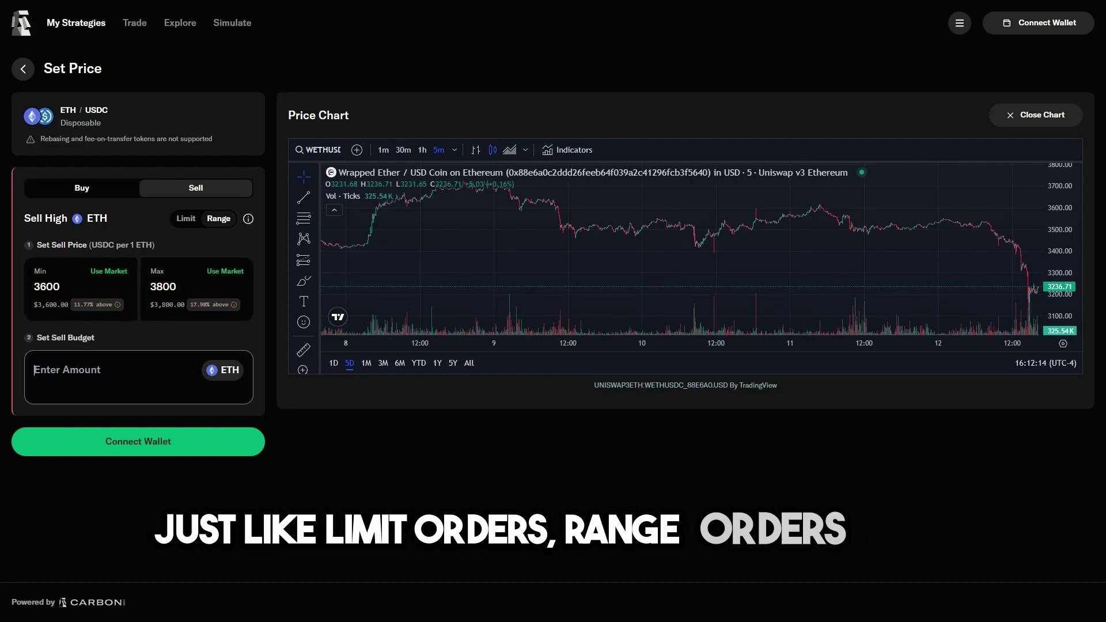
type("2")
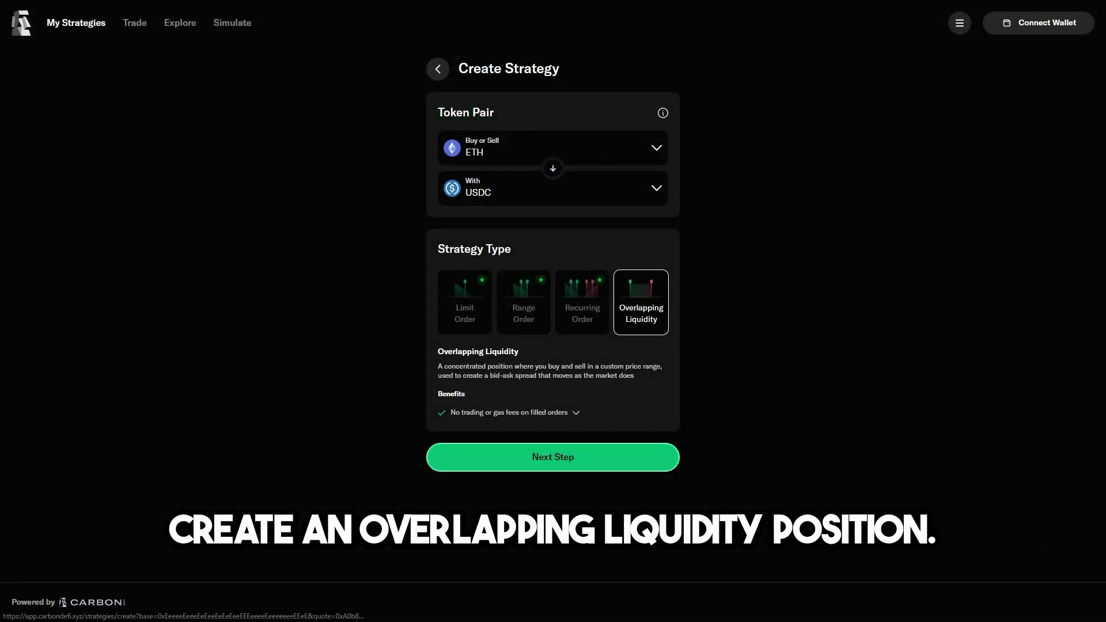
Step: Move to the overlapping liquidity setup and enter a custom 5% spread
left_click(554, 457)
left_click(206, 512)
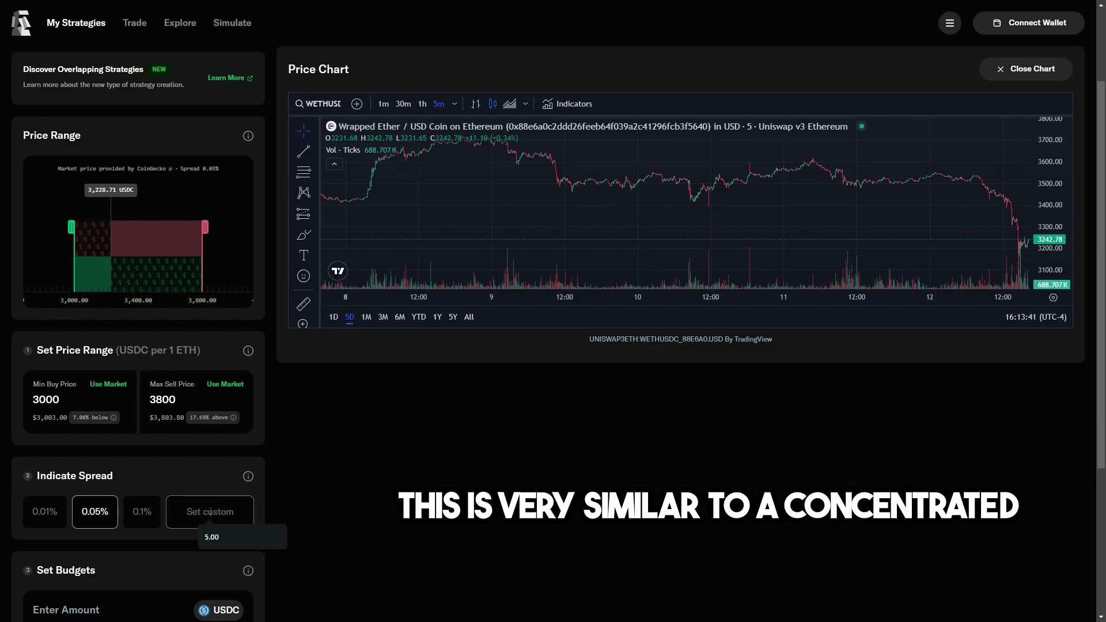
type("5")
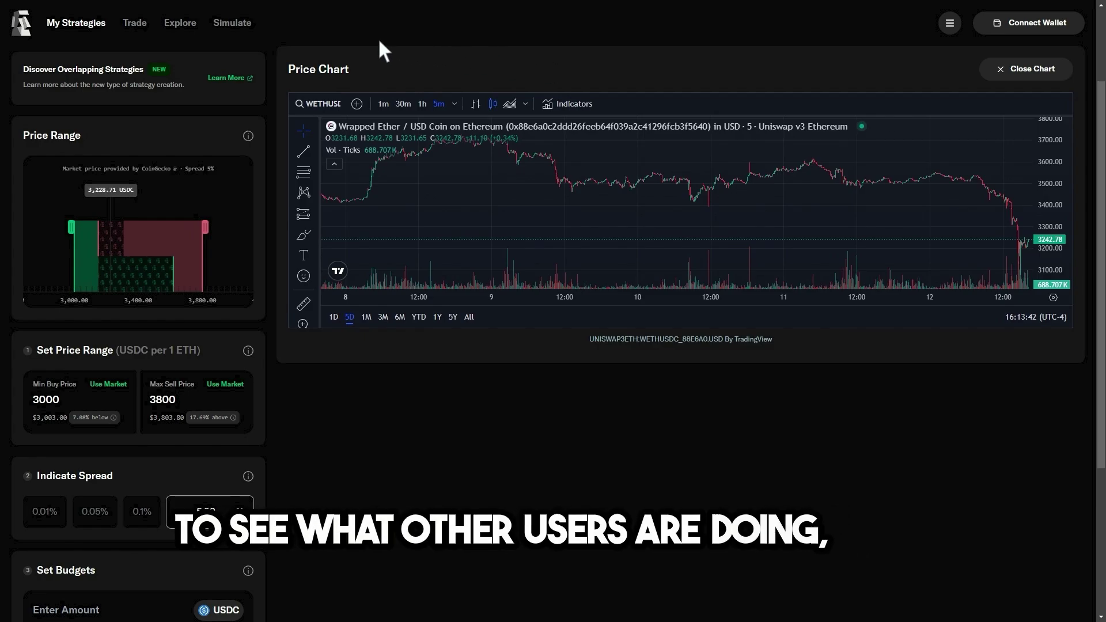
Step: Search Explore for 'eth us', load ETH/USDC, and view its Portfolio and Activity tabs
scroll(346, 40, "up", 1)
left_click(180, 23)
type("e")
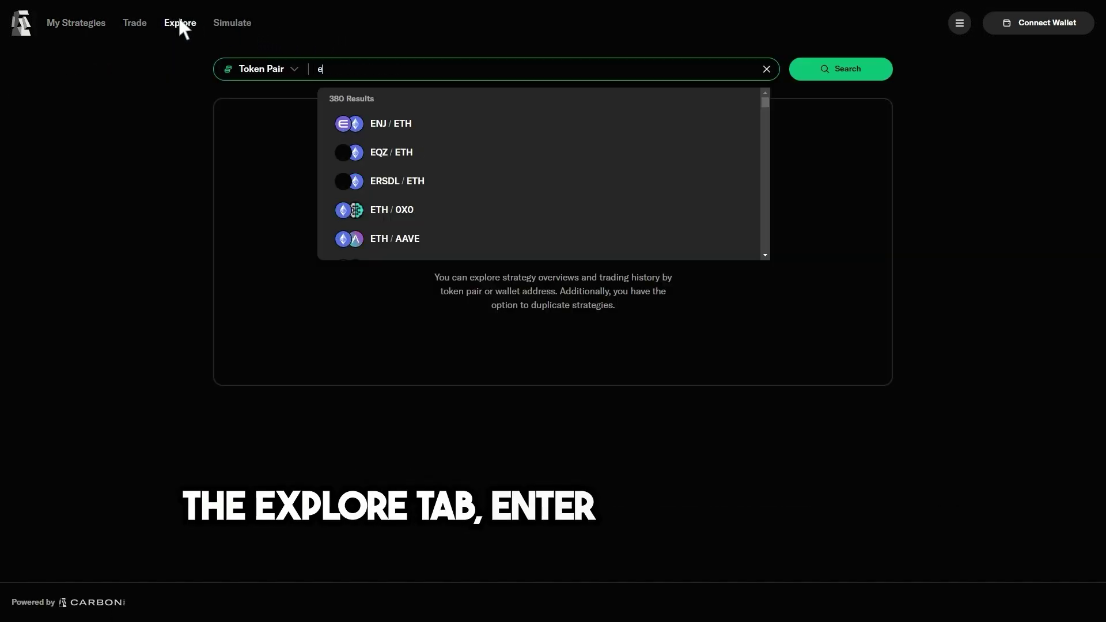
type("th us")
key("Return")
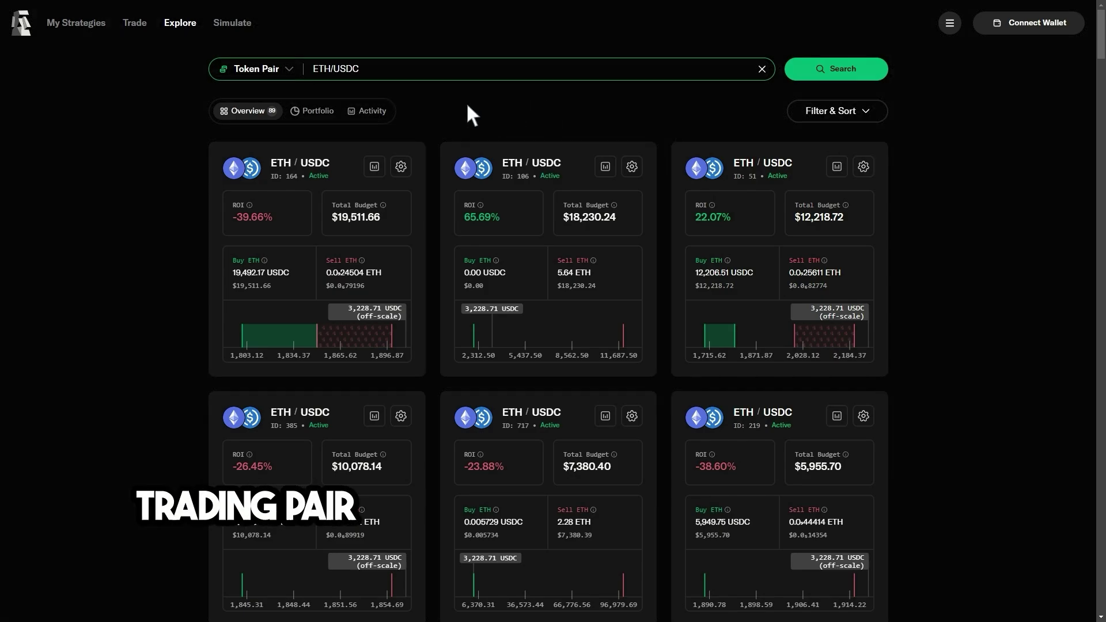
left_click(308, 107)
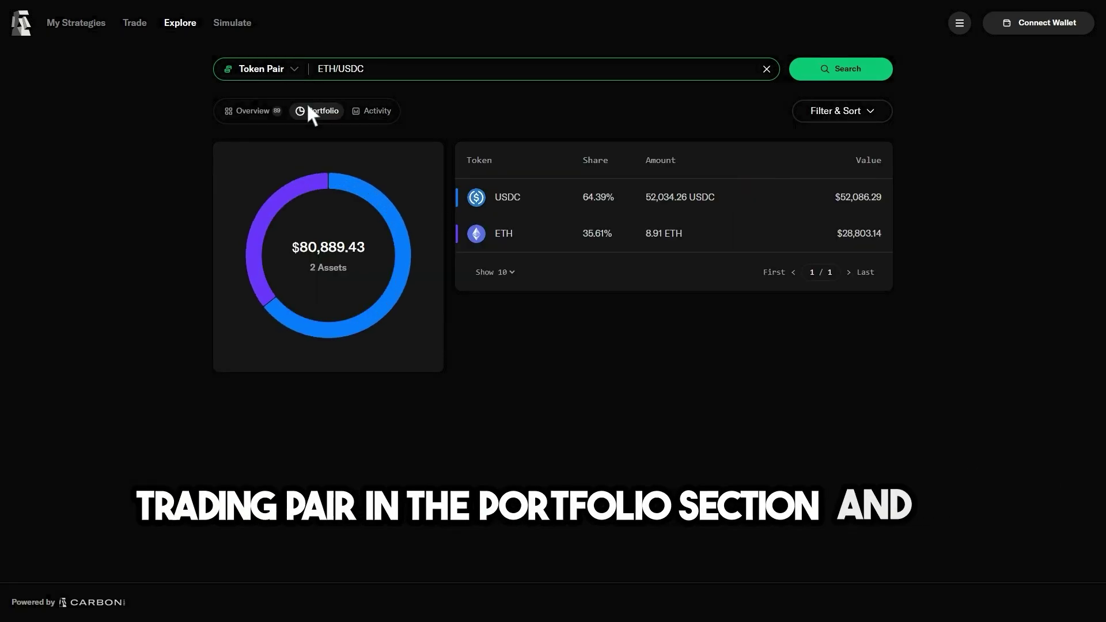
left_click(375, 107)
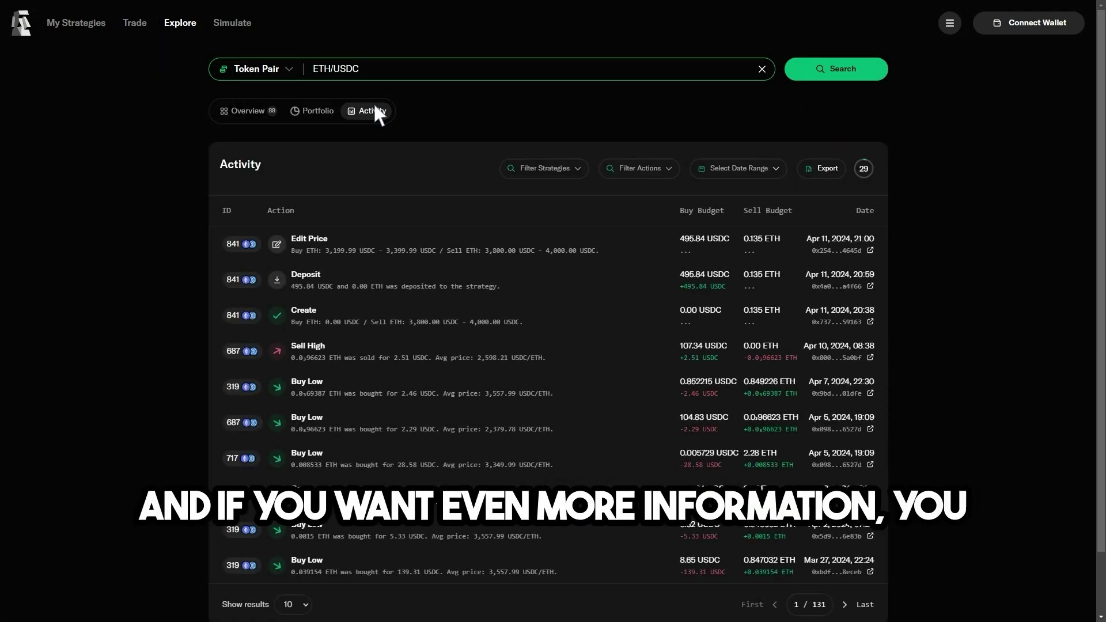
Step: Open Simulate and dismiss the simulator disclaimer
left_click(242, 24)
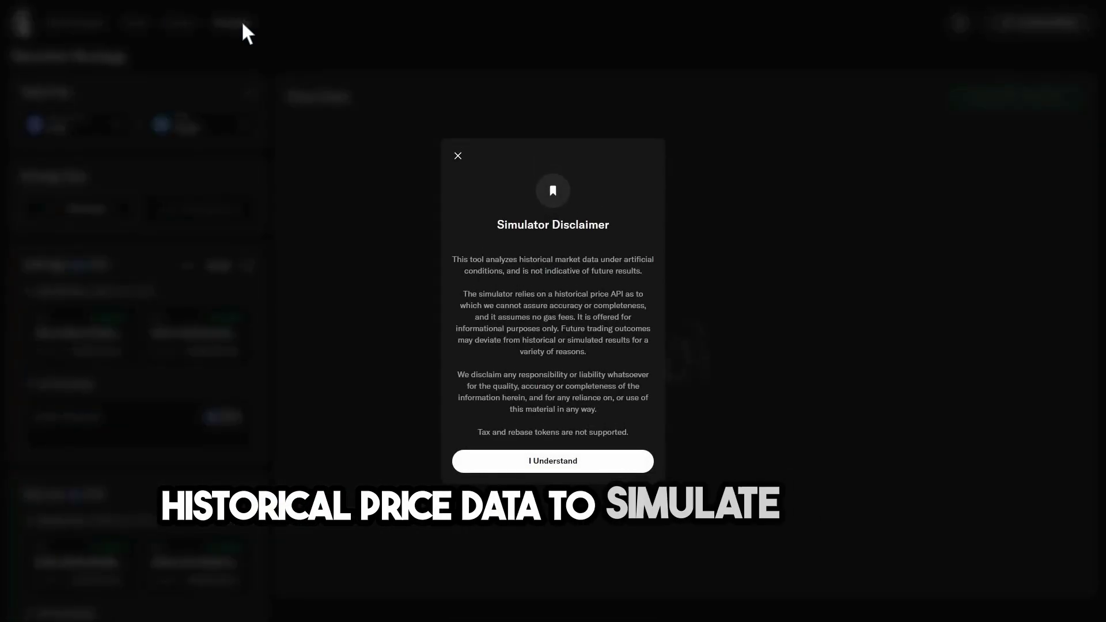
key("Escape")
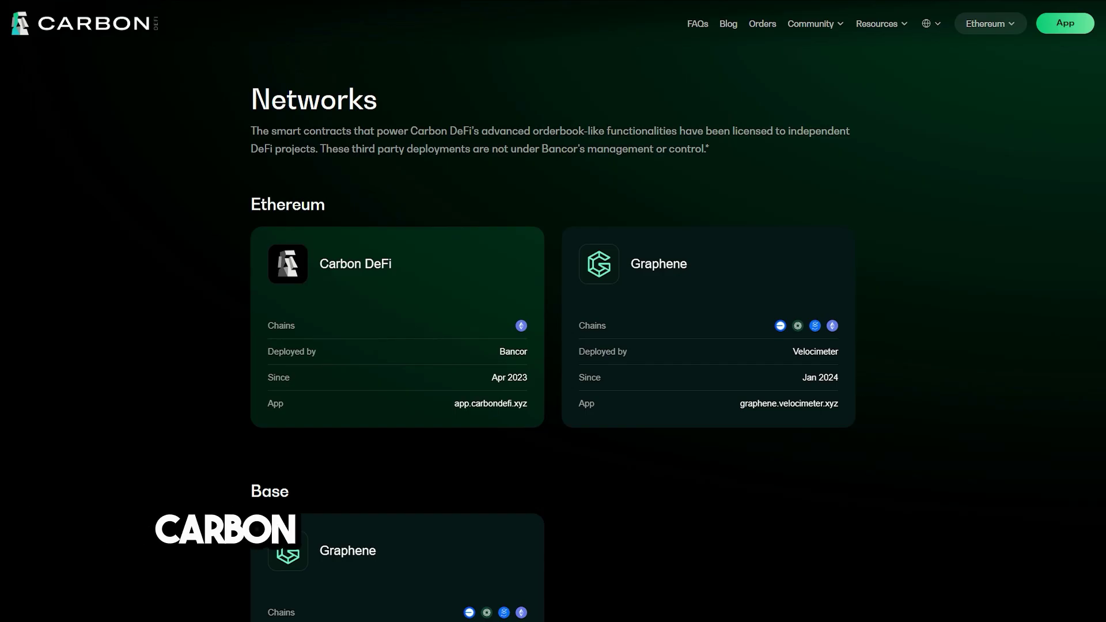
Step: Scroll down the Networks page through the Ethereum, Base, Mantle and Fantom sections
scroll(553, 311, "down", 5)
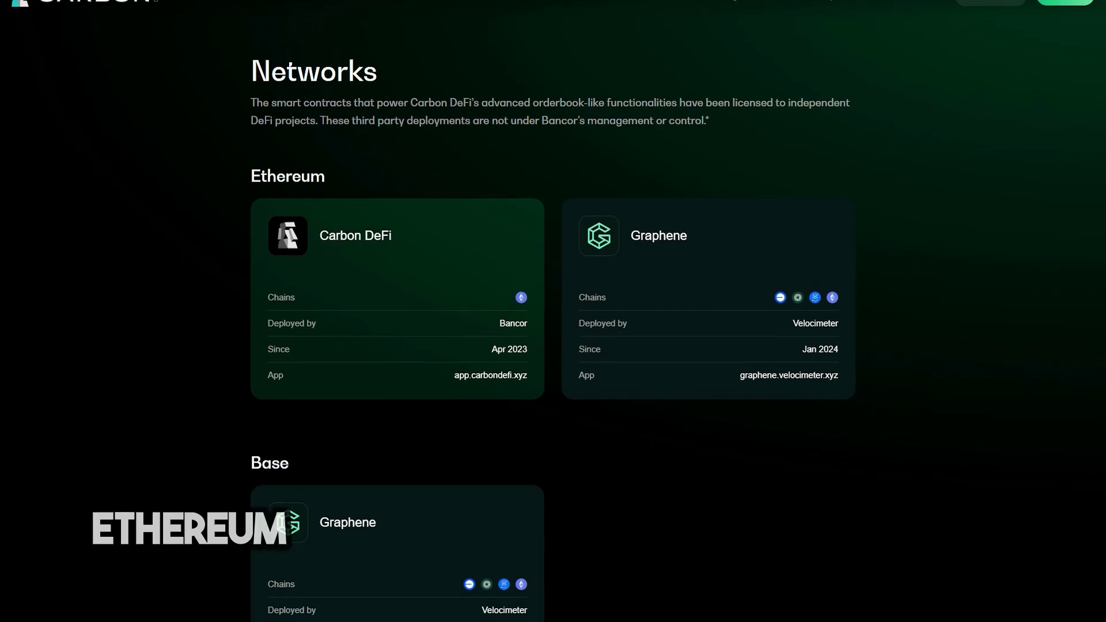
scroll(553, 311, "down", 6)
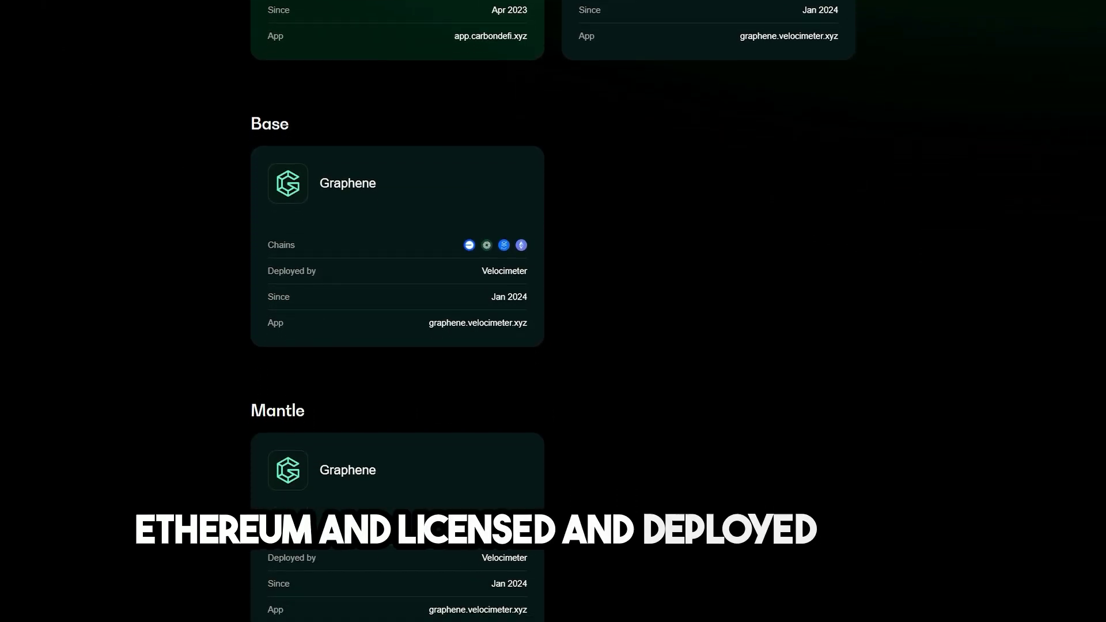
scroll(553, 311, "down", 2)
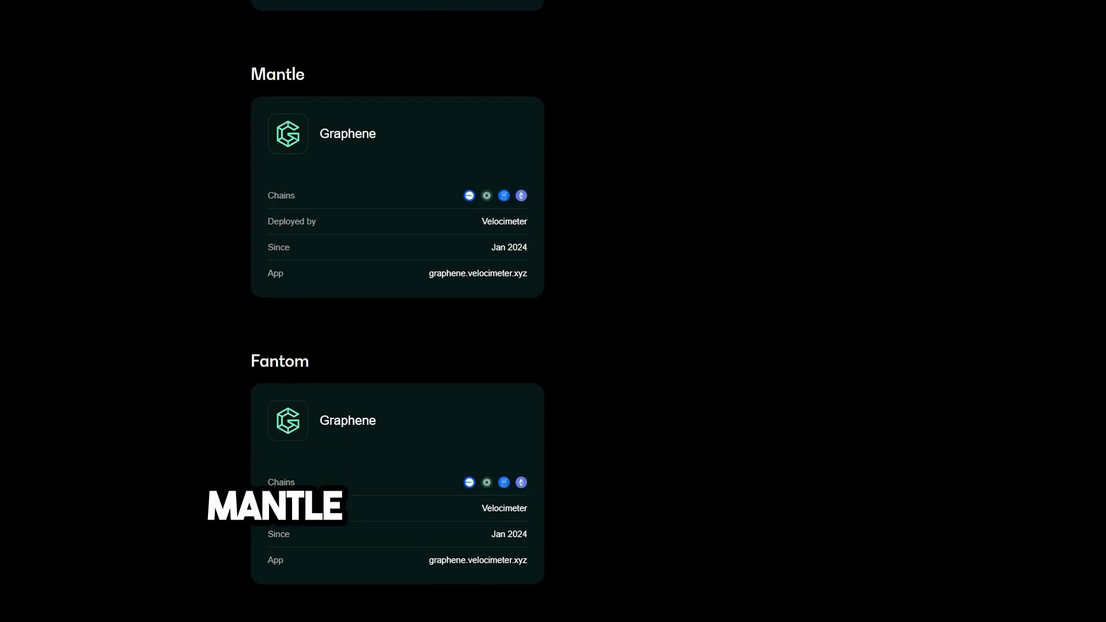